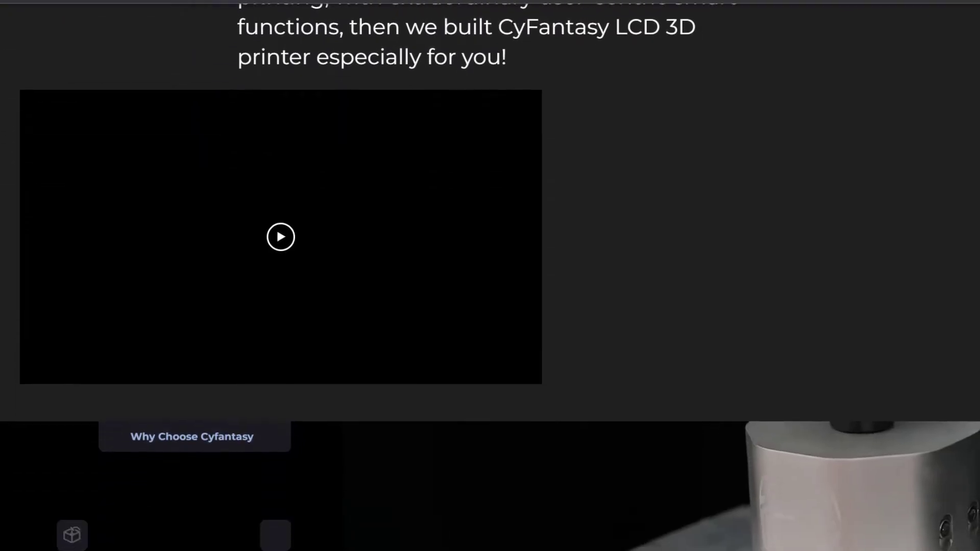
- Start the CyFantasy printer introduction video playing
click(297, 241)
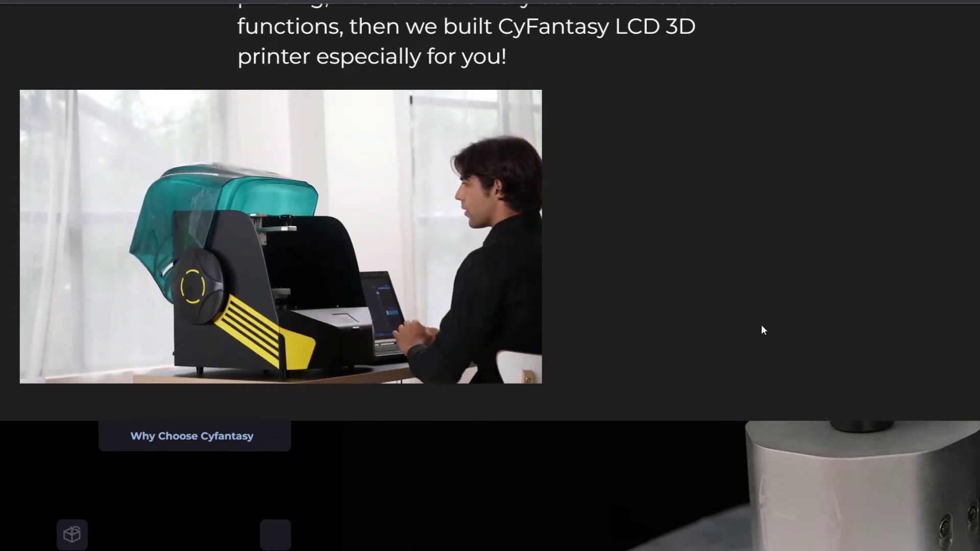
scroll(762, 326, down, 5)
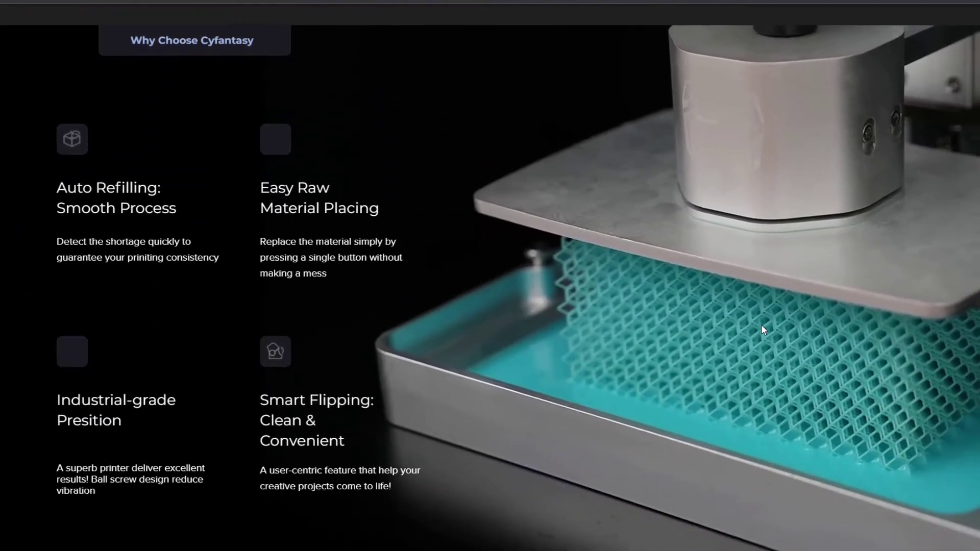
scroll(761, 330, down, 2)
scroll(761, 329, down, 3)
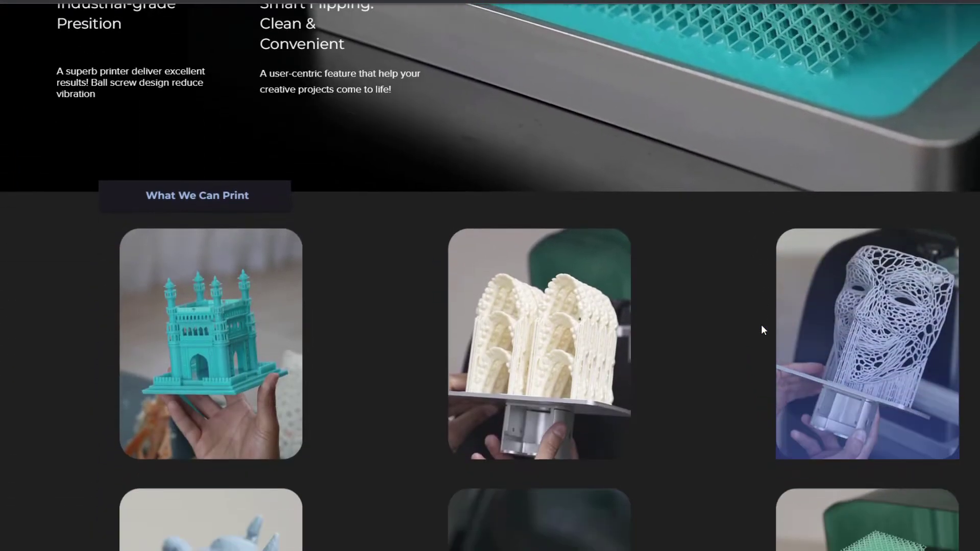
scroll(761, 329, down, 3)
scroll(761, 330, down, 3)
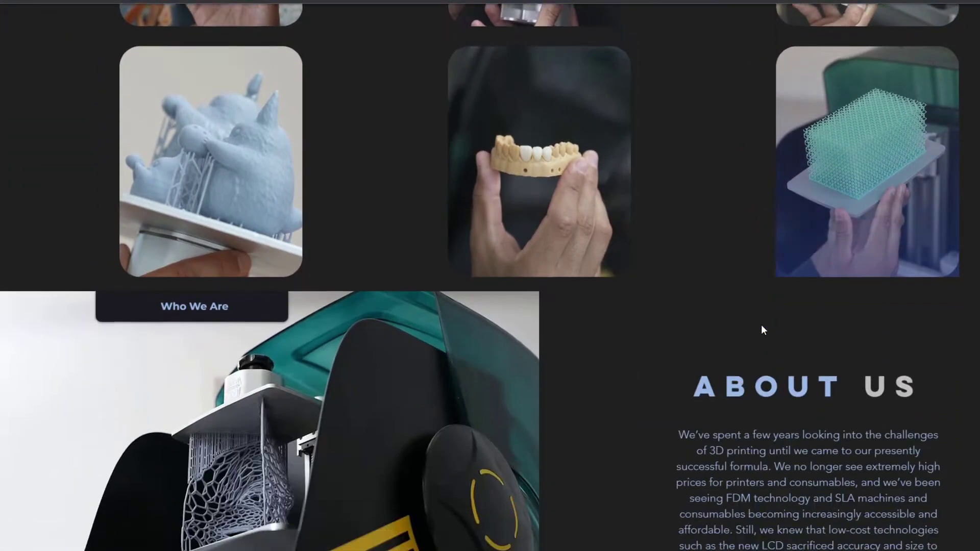
scroll(761, 329, down, 2)
scroll(762, 329, down, 1)
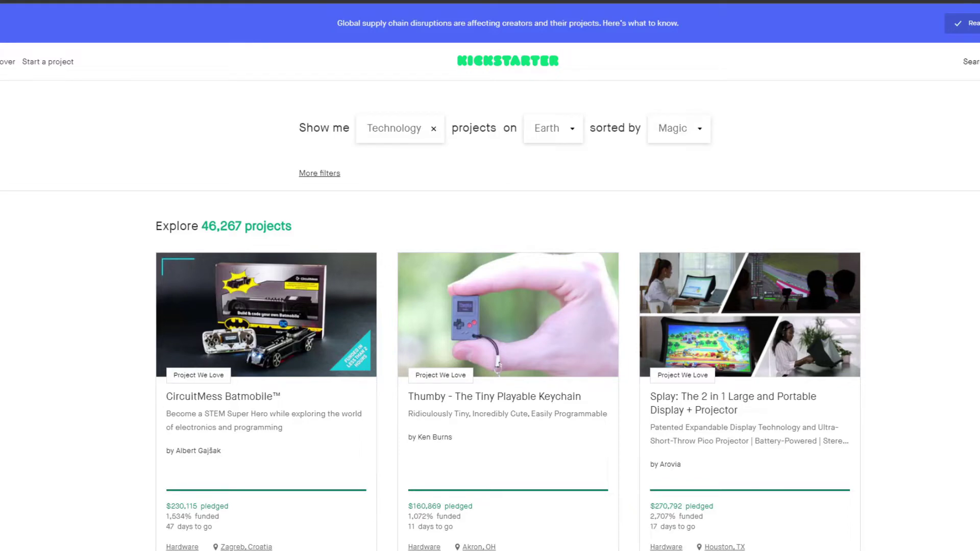
scroll(490, 306, down, 1)
scroll(490, 307, down, 4)
scroll(490, 307, down, 3)
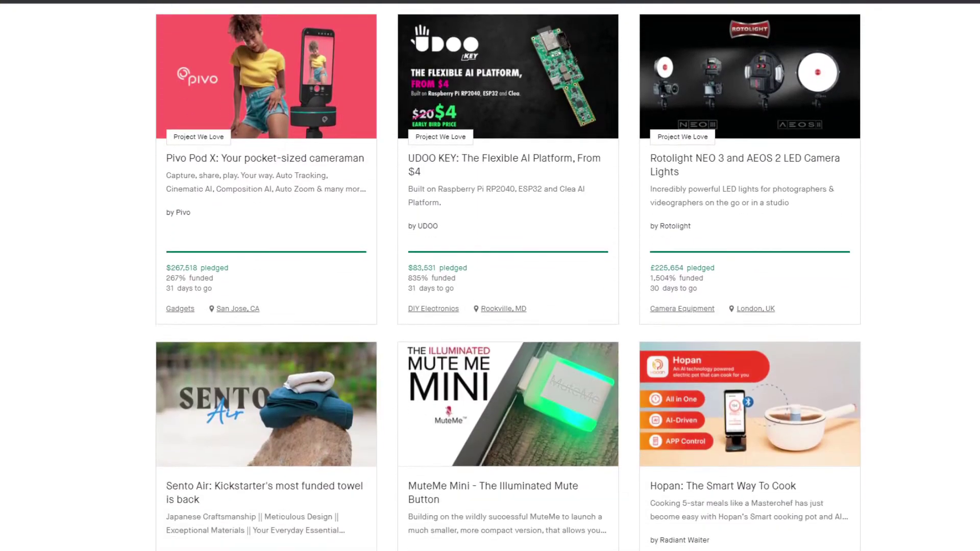
scroll(490, 307, down, 2)
scroll(490, 307, down, 3)
scroll(490, 307, down, 2)
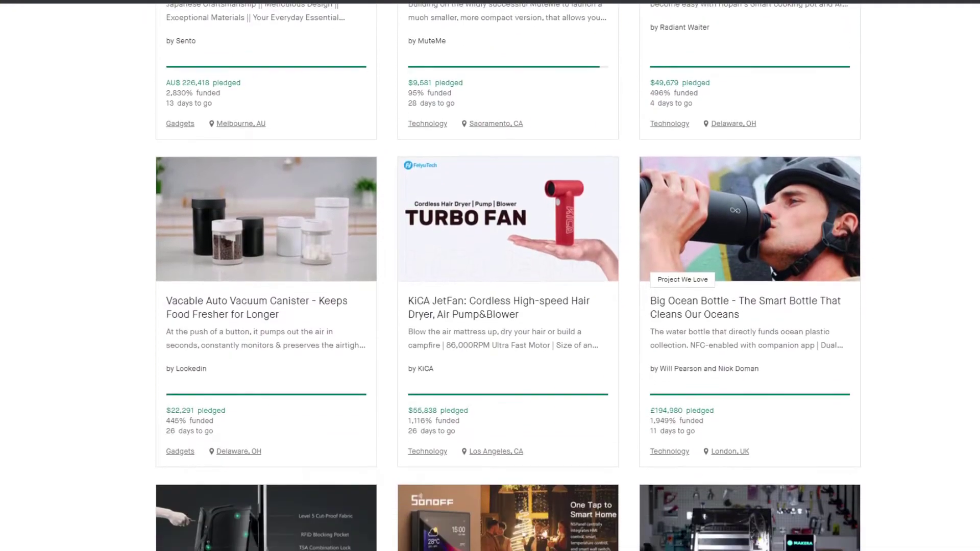
scroll(490, 307, down, 1)
scroll(491, 306, down, 2)
scroll(490, 307, down, 3)
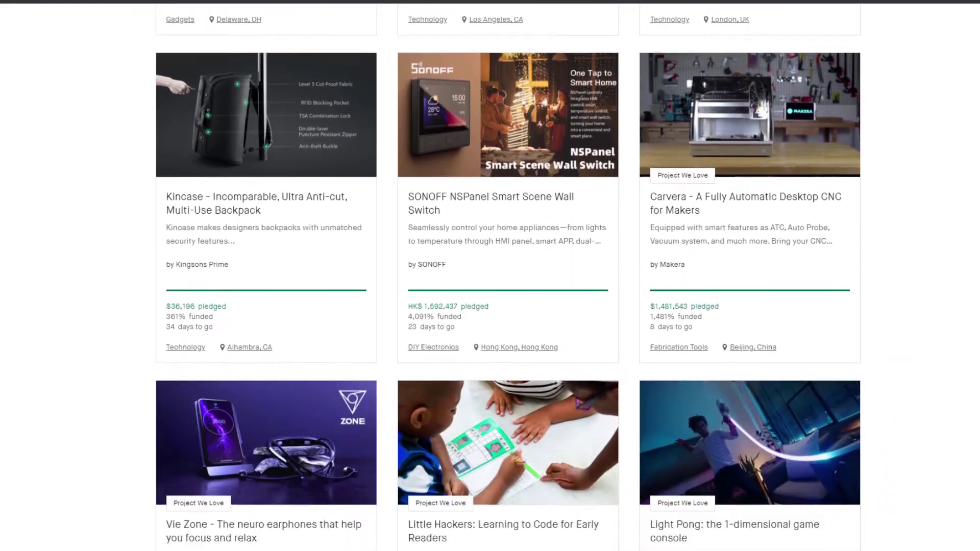
scroll(490, 307, down, 2)
scroll(490, 307, down, 3)
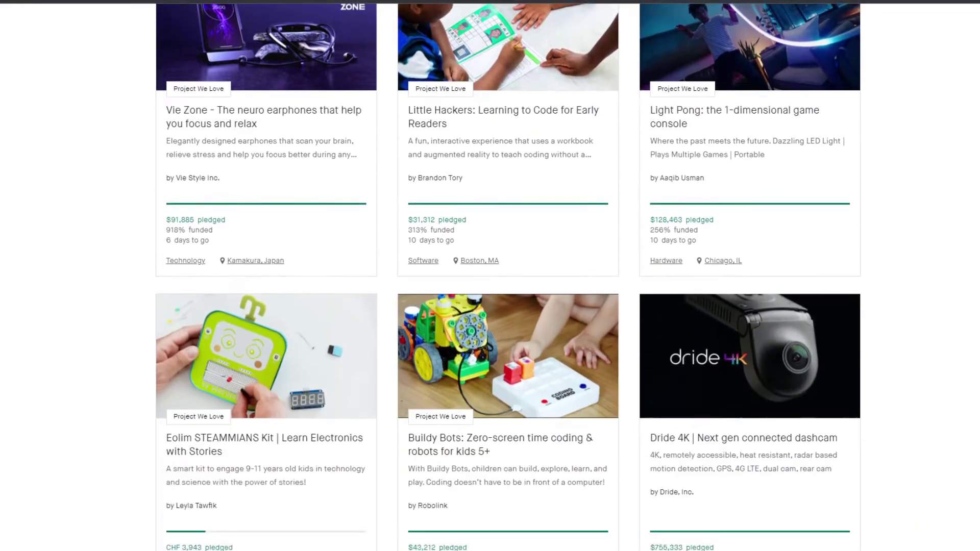
scroll(490, 307, down, 3)
scroll(490, 306, down, 1)
scroll(490, 306, down, 1)
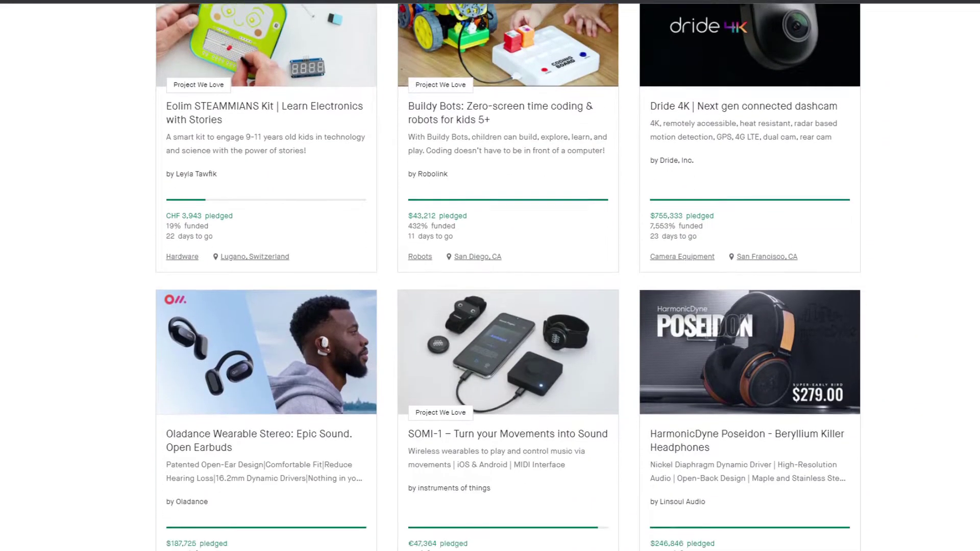
scroll(490, 307, down, 3)
scroll(490, 307, down, 3)
scroll(490, 306, down, 1)
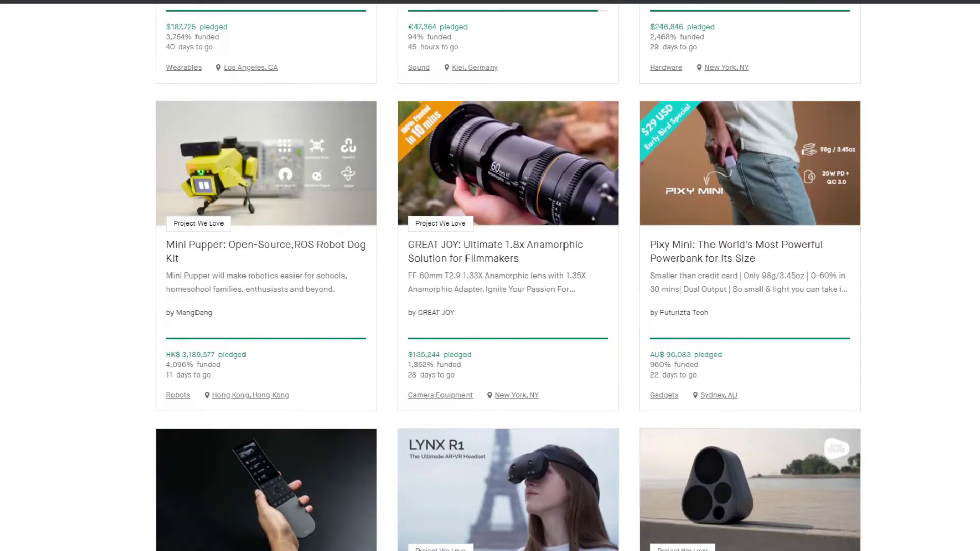
scroll(490, 306, down, 1)
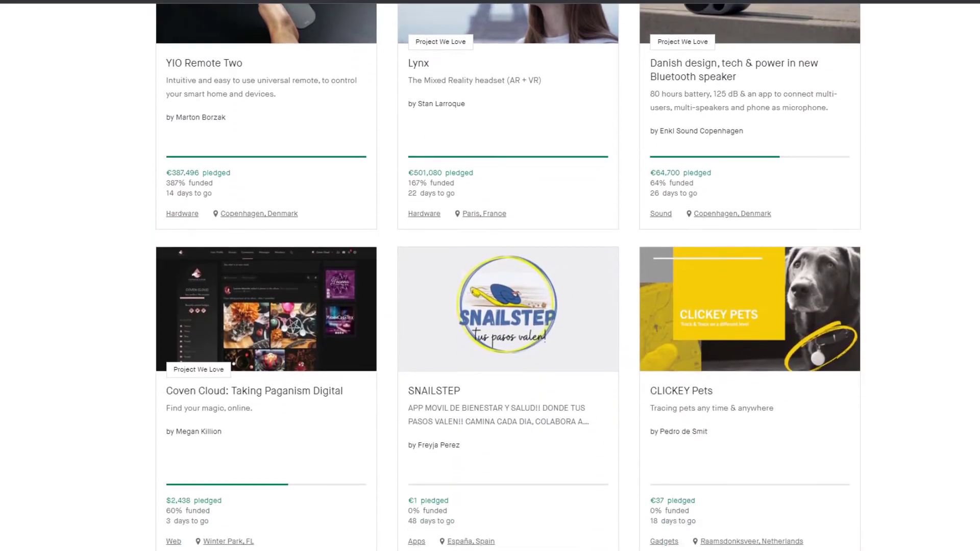
scroll(491, 306, down, 2)
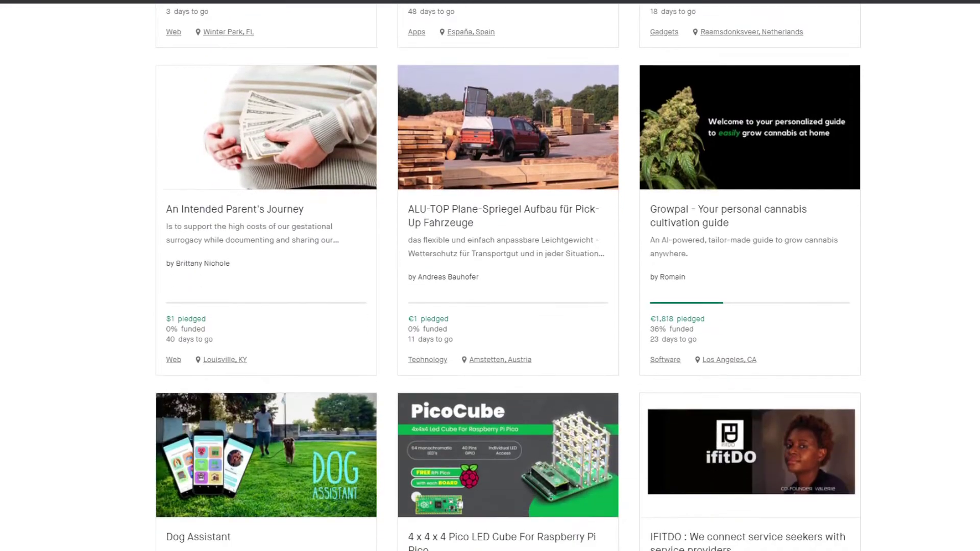
scroll(490, 306, down, 1)
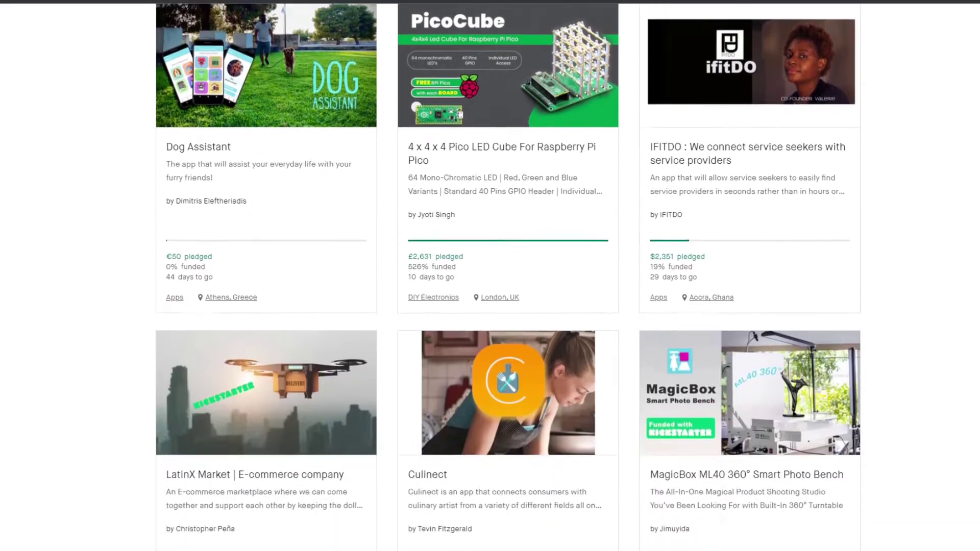
scroll(491, 307, down, 1)
scroll(491, 307, down, 3)
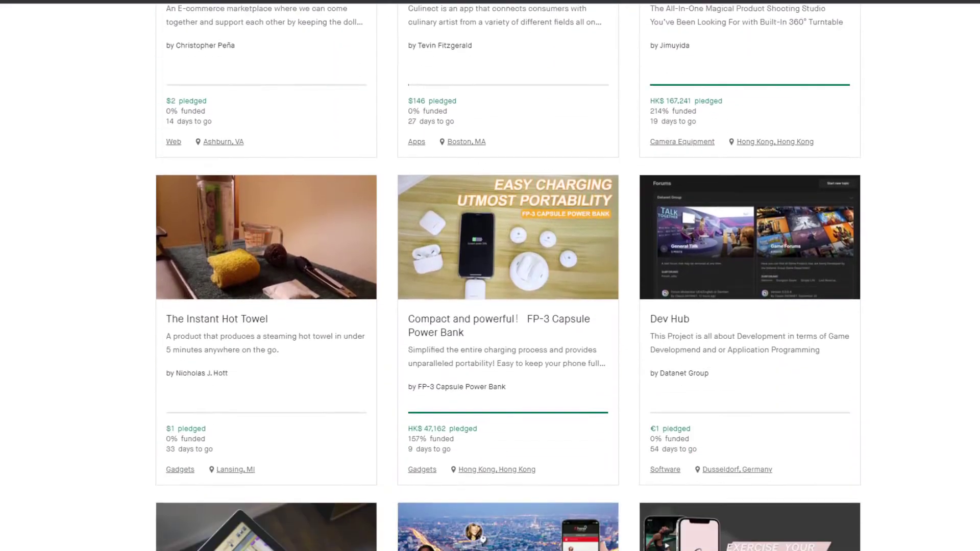
scroll(490, 306, down, 2)
scroll(490, 306, down, 1)
scroll(490, 306, down, 4)
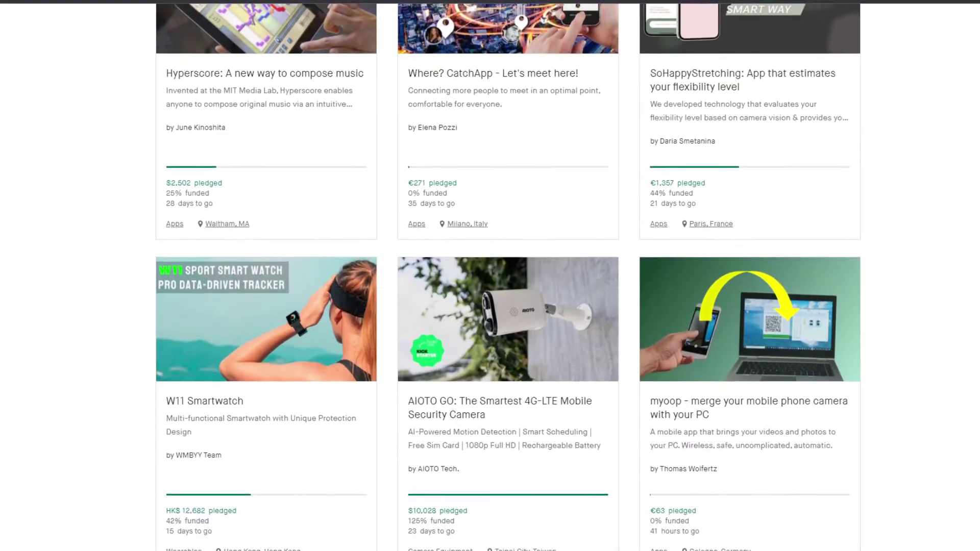
scroll(491, 307, down, 2)
scroll(490, 307, down, 4)
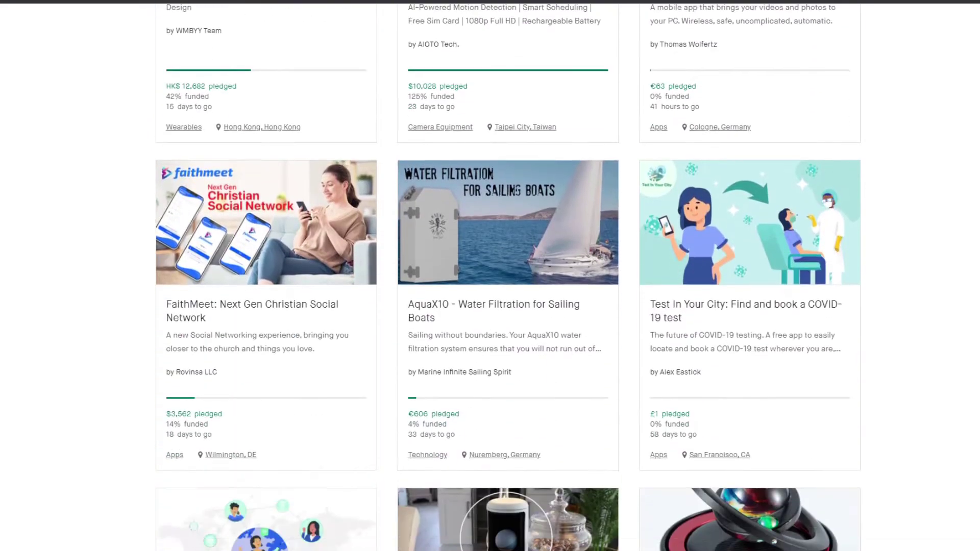
scroll(490, 307, down, 3)
scroll(490, 307, down, 2)
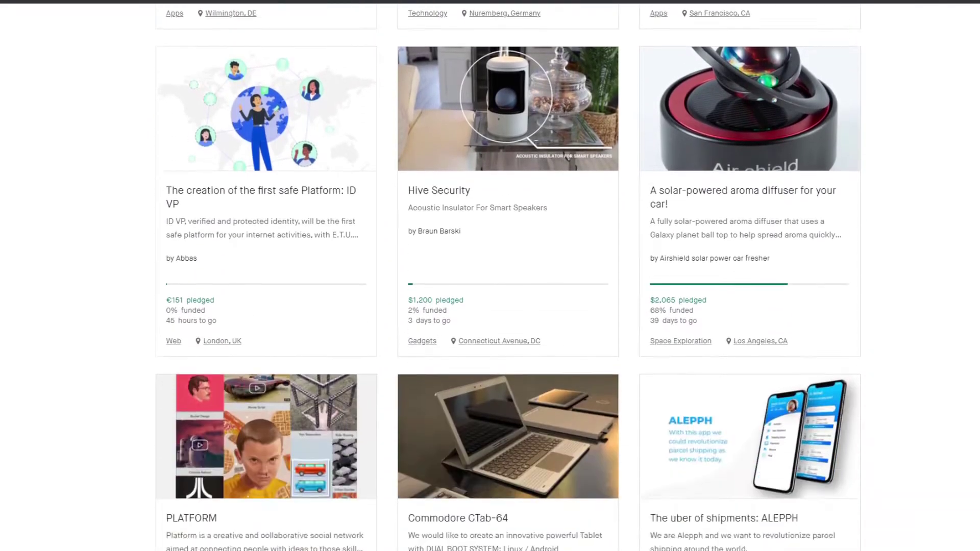
scroll(490, 307, down, 3)
scroll(490, 306, down, 2)
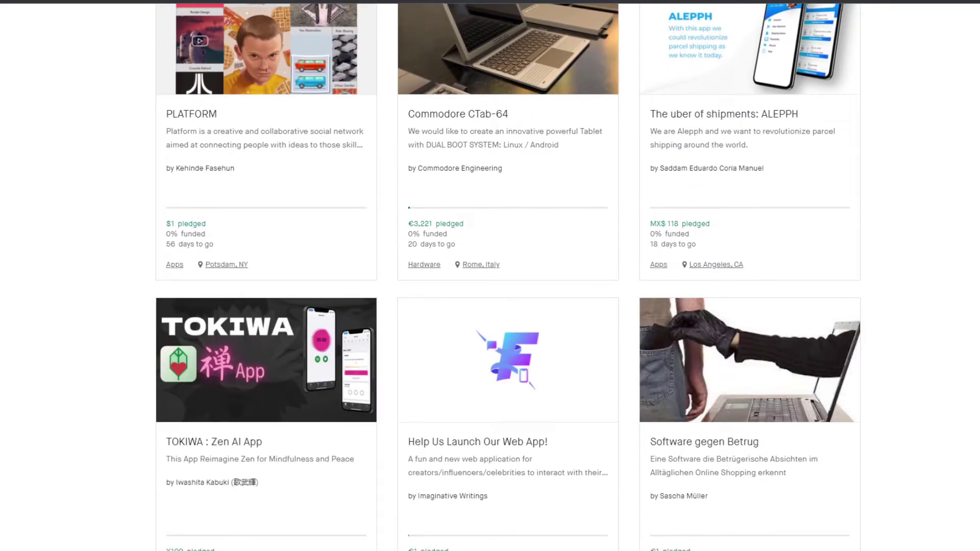
scroll(491, 306, down, 2)
scroll(490, 307, down, 3)
scroll(491, 306, down, 2)
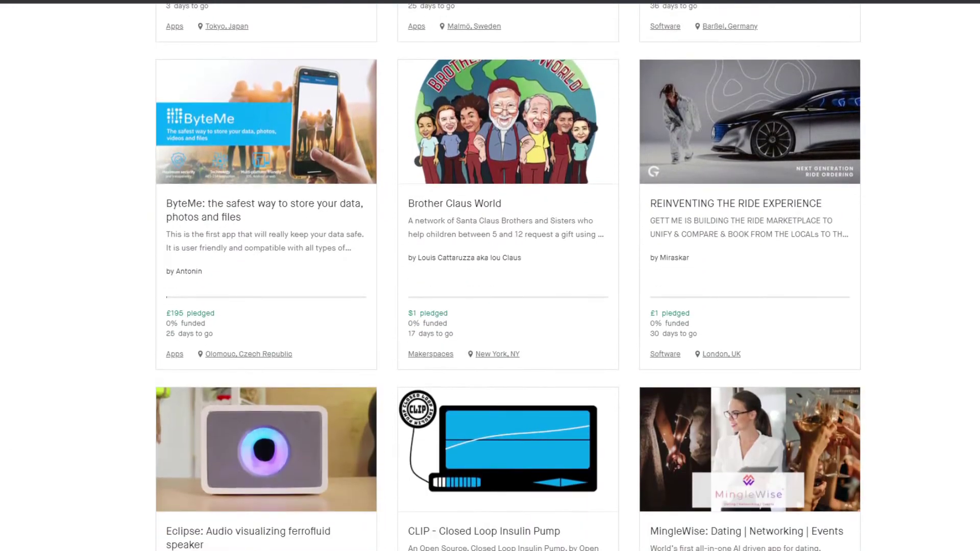
scroll(490, 306, down, 2)
scroll(490, 307, down, 3)
scroll(490, 306, down, 2)
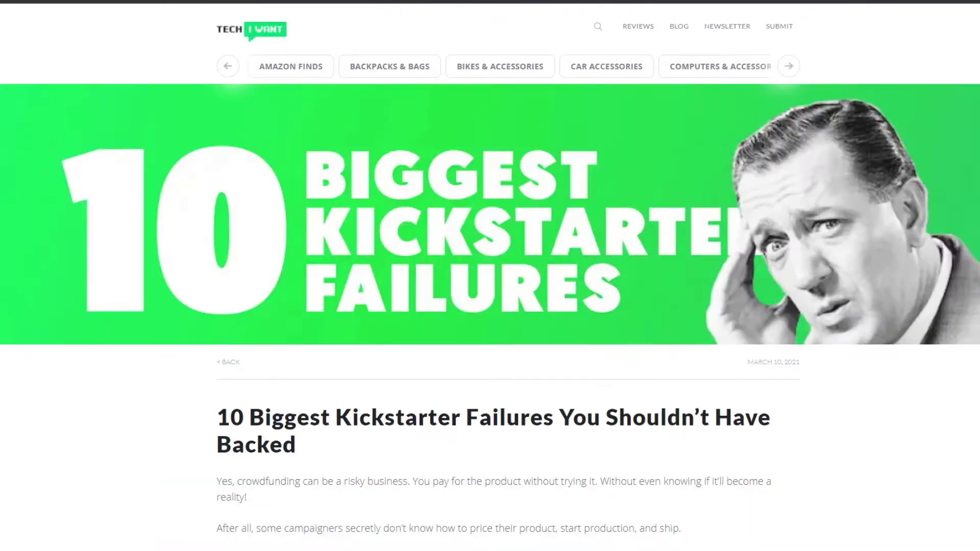
scroll(491, 307, down, 2)
scroll(490, 306, down, 2)
scroll(490, 306, down, 1)
scroll(491, 306, down, 2)
scroll(490, 306, down, 2)
scroll(490, 306, down, 3)
scroll(491, 306, down, 2)
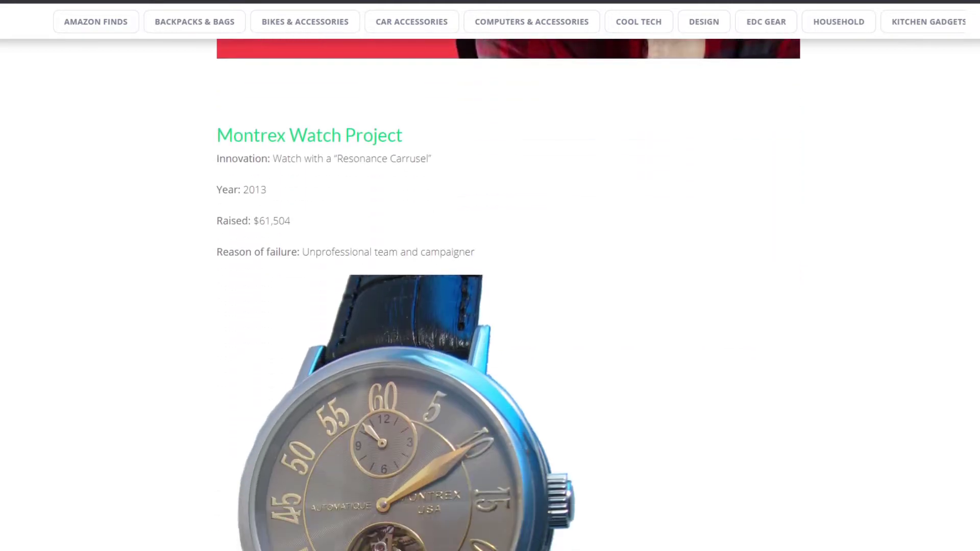
scroll(490, 307, down, 2)
scroll(490, 306, down, 2)
scroll(490, 307, down, 2)
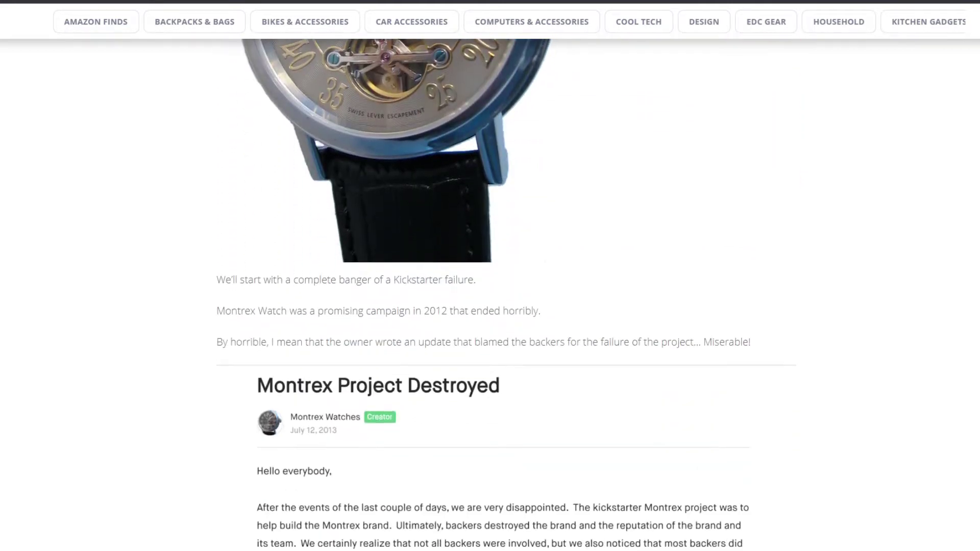
scroll(491, 307, down, 2)
scroll(491, 306, down, 3)
scroll(490, 307, down, 2)
scroll(490, 307, down, 2)
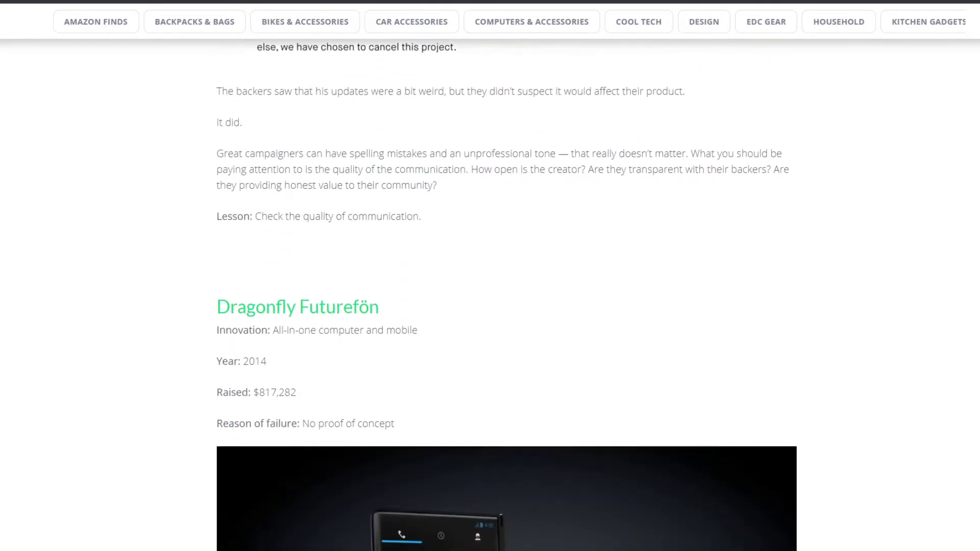
scroll(491, 307, down, 2)
scroll(490, 306, down, 1)
scroll(490, 306, down, 1)
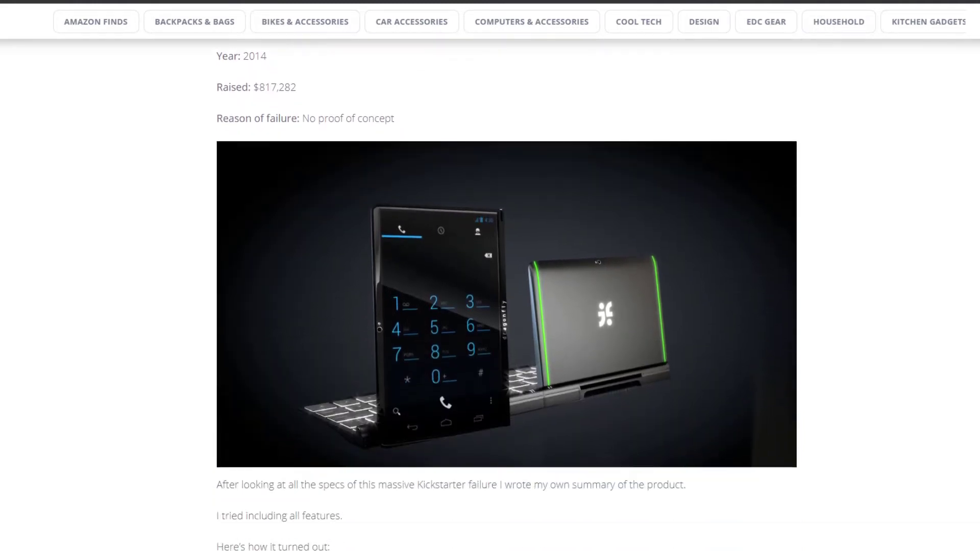
scroll(490, 307, down, 5)
scroll(490, 306, down, 4)
scroll(490, 307, down, 2)
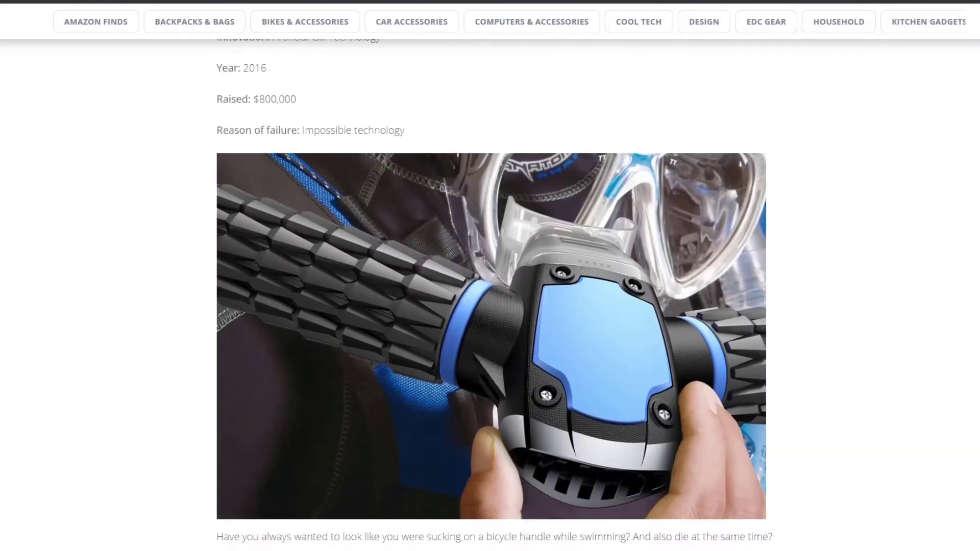
scroll(490, 307, down, 2)
scroll(490, 307, down, 4)
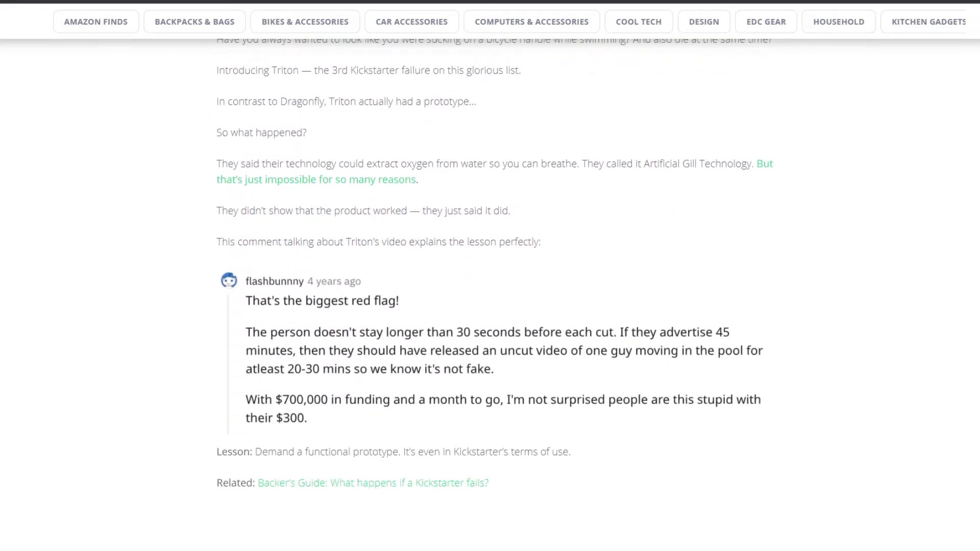
scroll(490, 306, down, 4)
scroll(490, 306, down, 2)
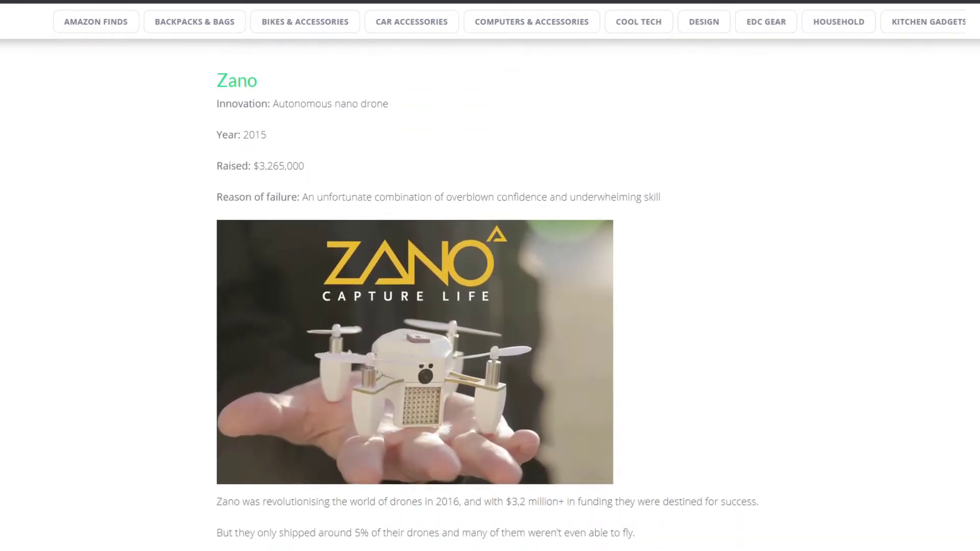
scroll(490, 307, down, 2)
scroll(490, 307, down, 4)
scroll(491, 306, down, 2)
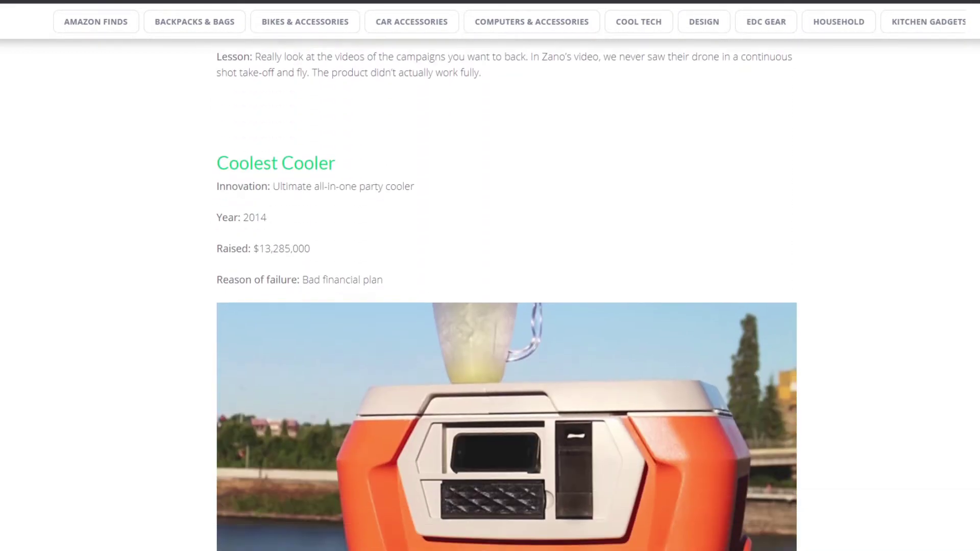
scroll(490, 307, down, 2)
scroll(490, 306, down, 5)
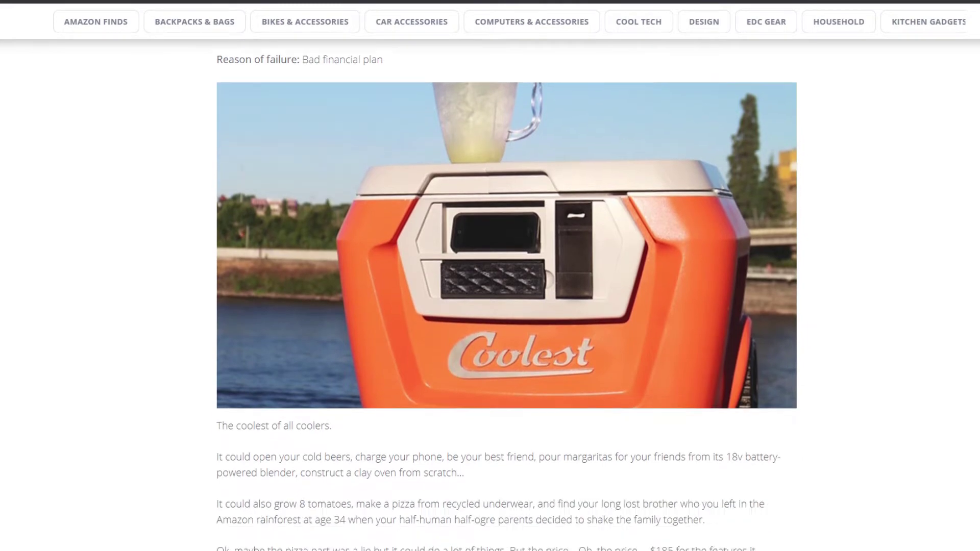
scroll(490, 306, down, 3)
scroll(490, 307, down, 3)
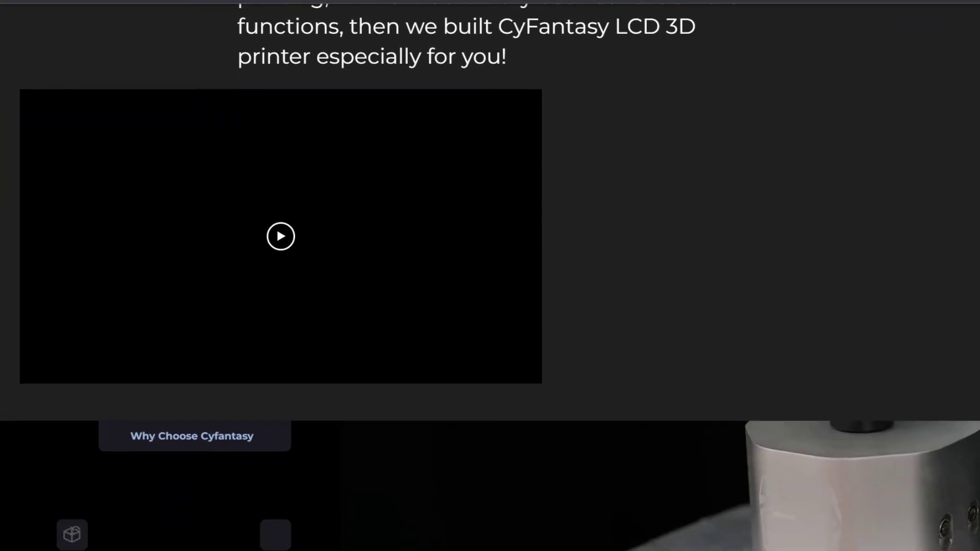
- Play the 1:58 CyFantasy LCD printer video from its light-curing screen opening
click(281, 236)
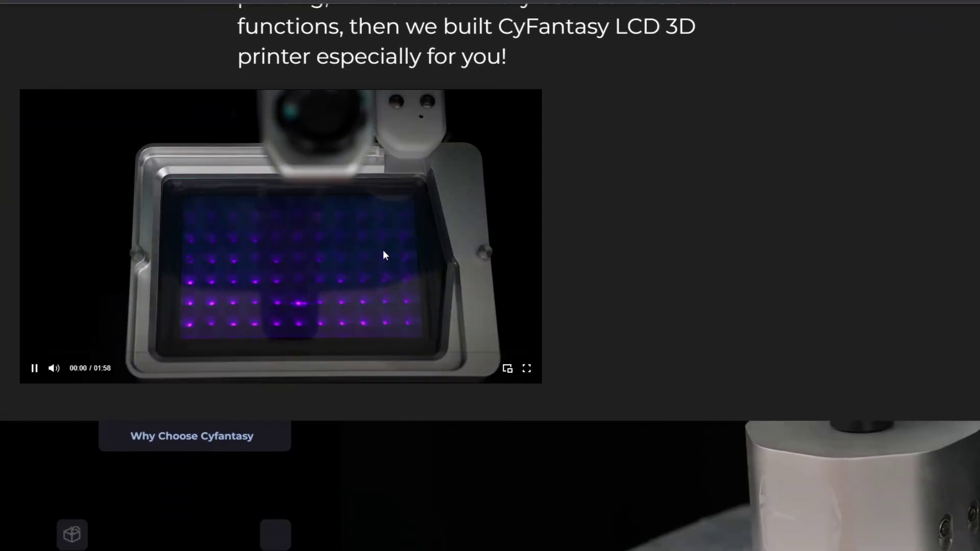